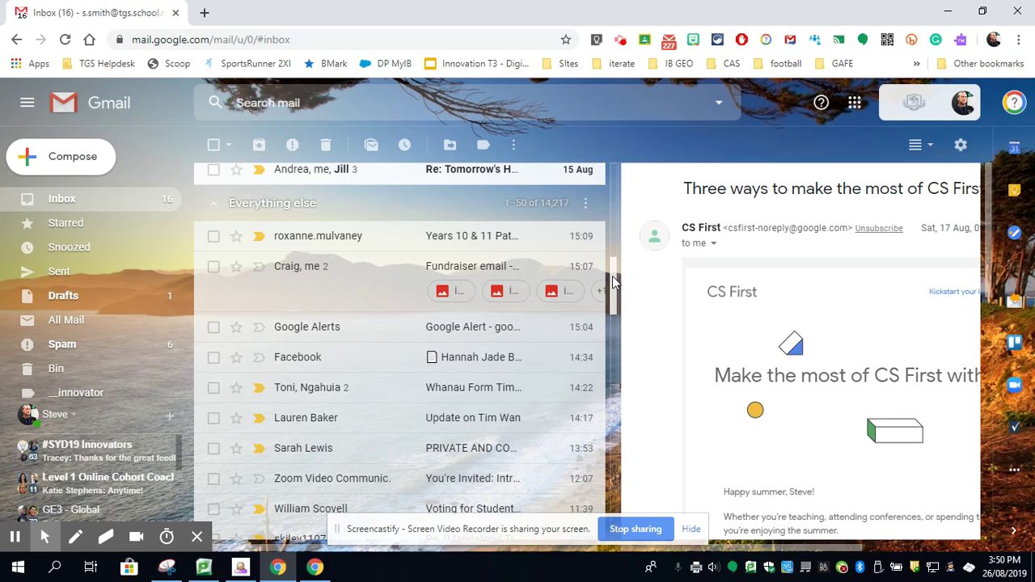
Look through the inbox's "Everything else" section, showing its full list and paging on to older conversations.
{"action": "left_click_drag", "start_coordinate": [613, 281], "coordinate": [621, 528]}
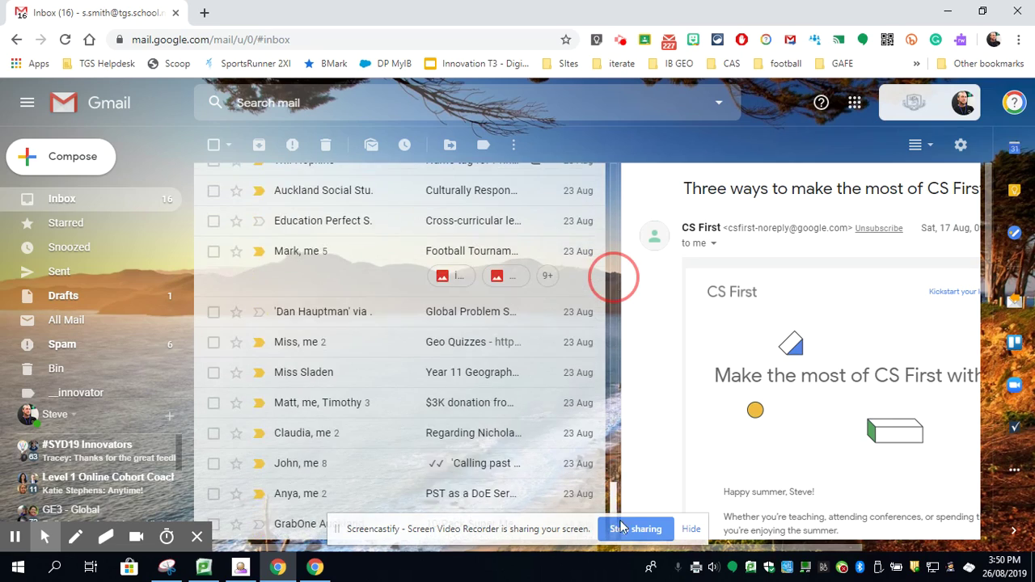
{"action": "left_click", "coordinate": [691, 529]}
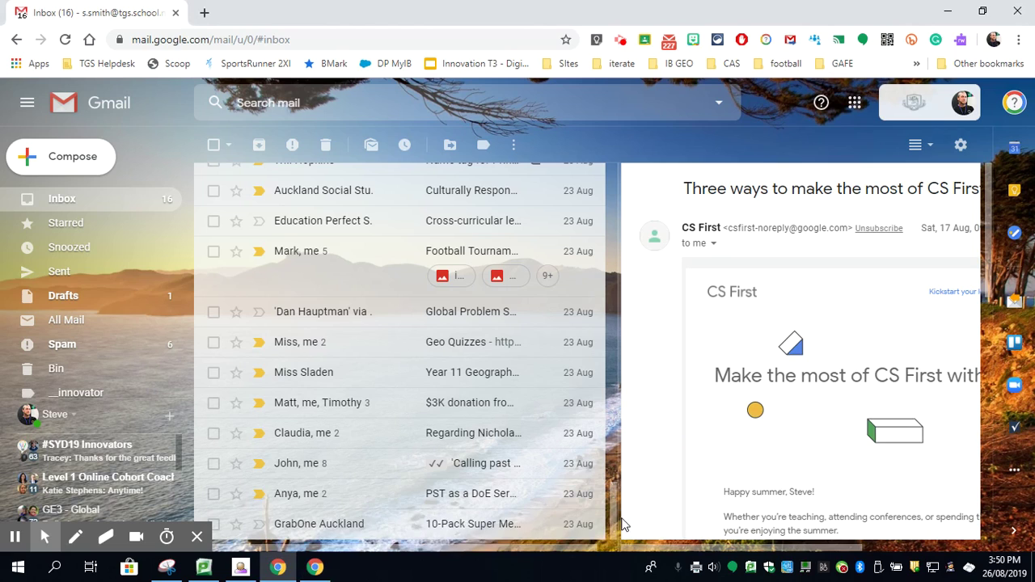
{"action": "left_click", "coordinate": [612, 500]}
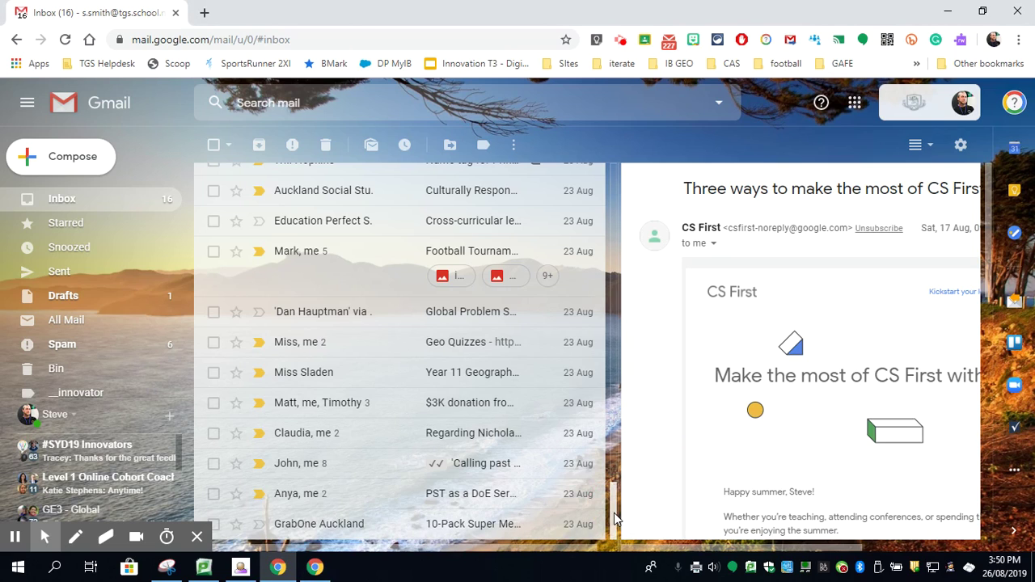
{"action": "left_click_drag", "start_coordinate": [615, 518], "coordinate": [613, 281]}
{"action": "left_click", "coordinate": [537, 210]}
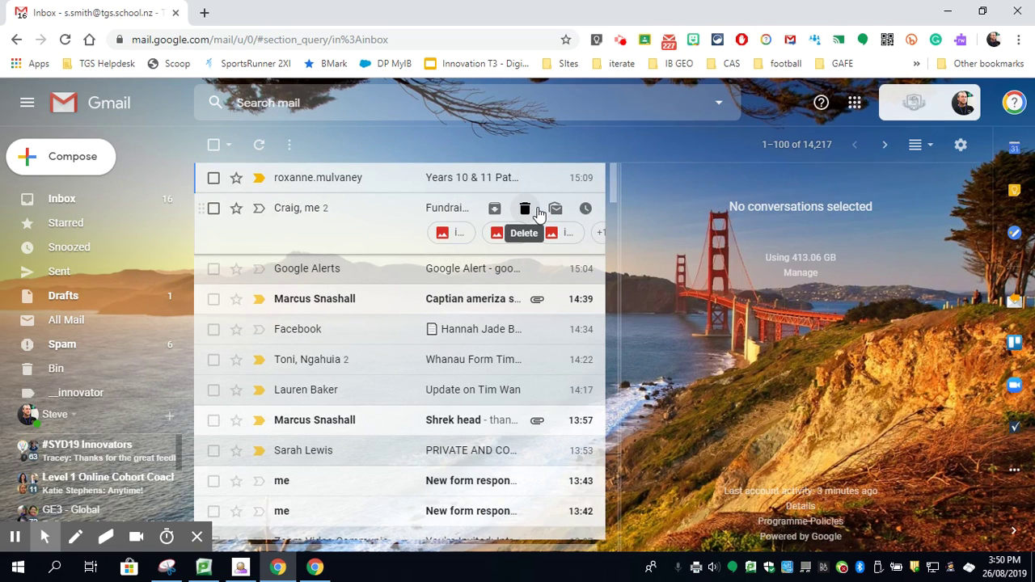
{"action": "left_click", "coordinate": [818, 149]}
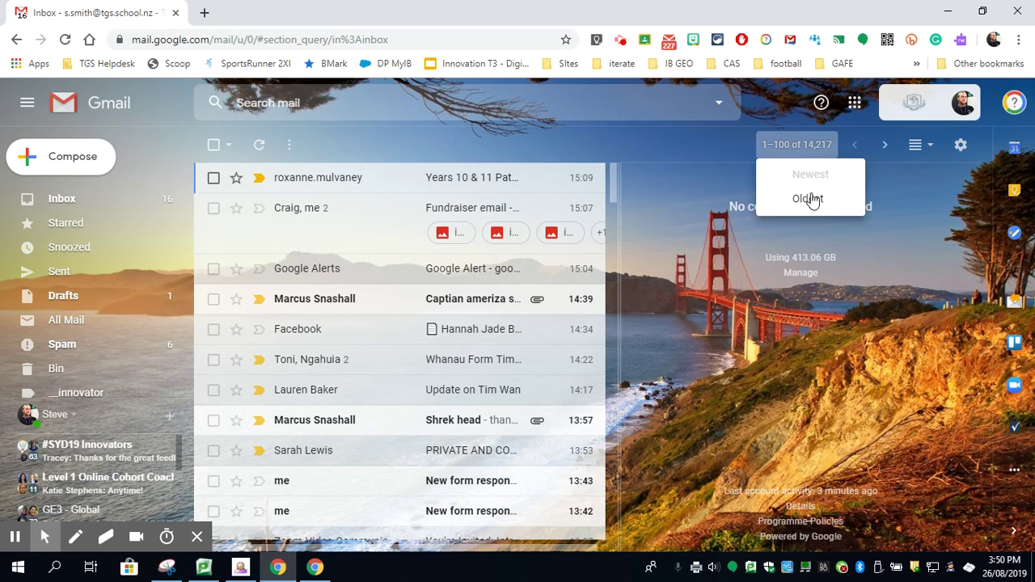
{"action": "left_click", "coordinate": [817, 174]}
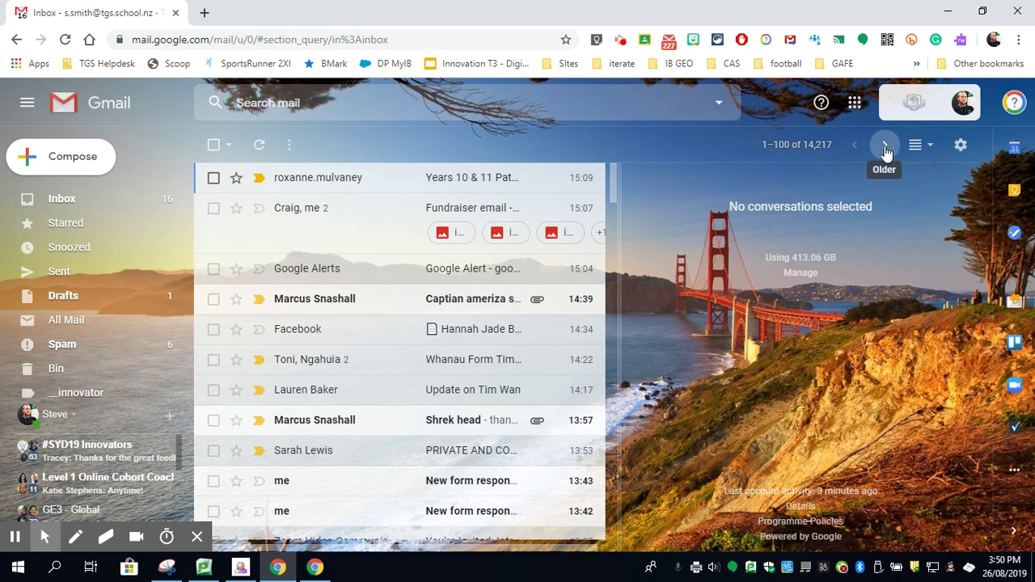
{"action": "left_click", "coordinate": [886, 150]}
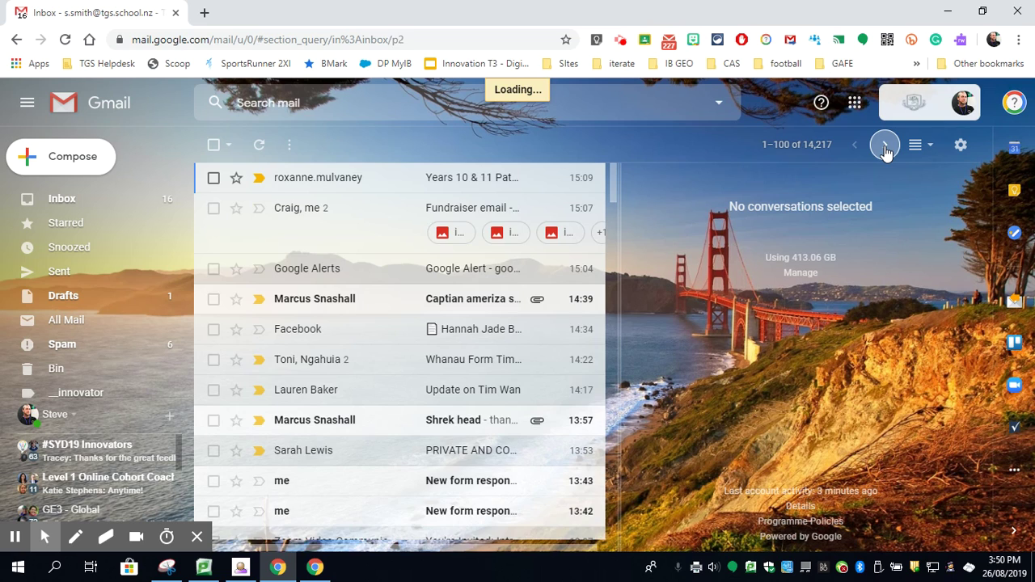
{"action": "left_click", "coordinate": [886, 149]}
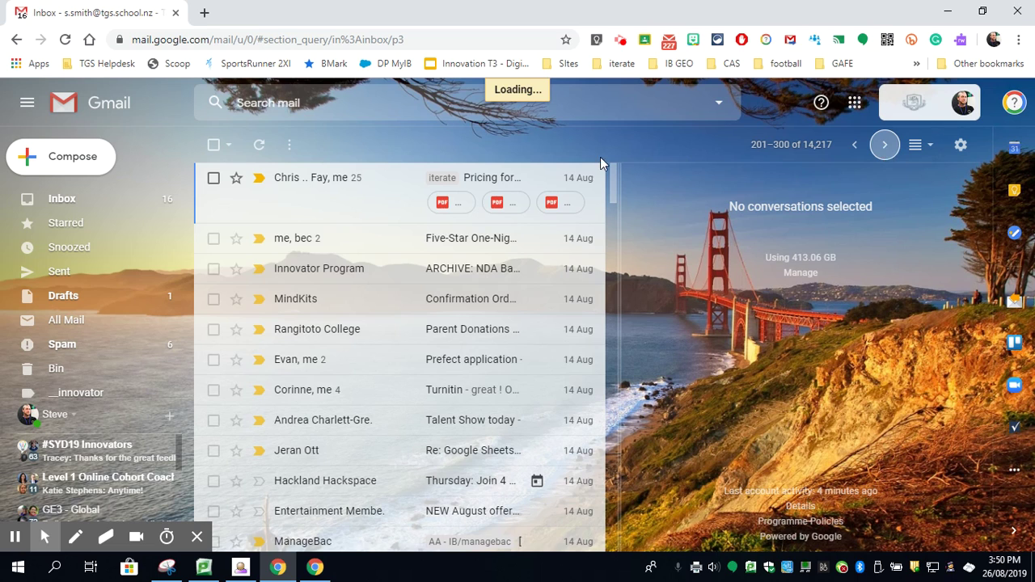
Search the mail for the suggested contact's e-mail address and show the advanced search options.
{"action": "left_click", "coordinate": [315, 102]}
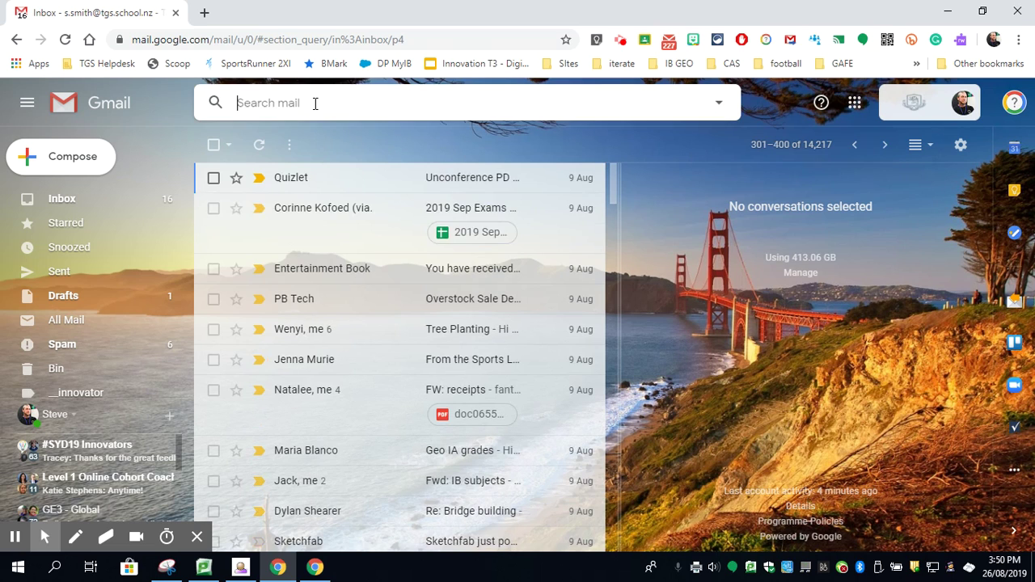
{"action": "type", "text": "geosteve"}
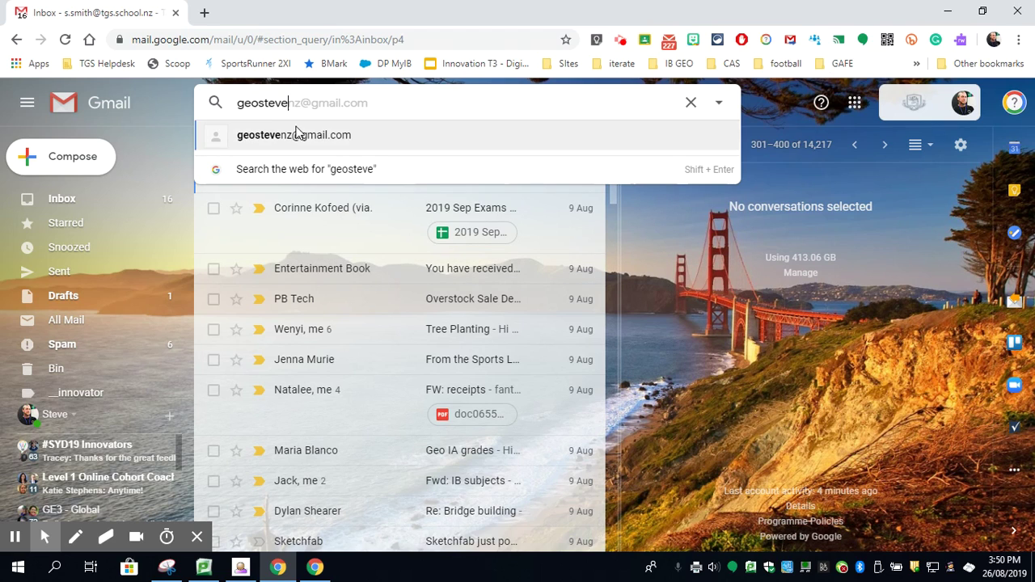
{"action": "left_click", "coordinate": [297, 135]}
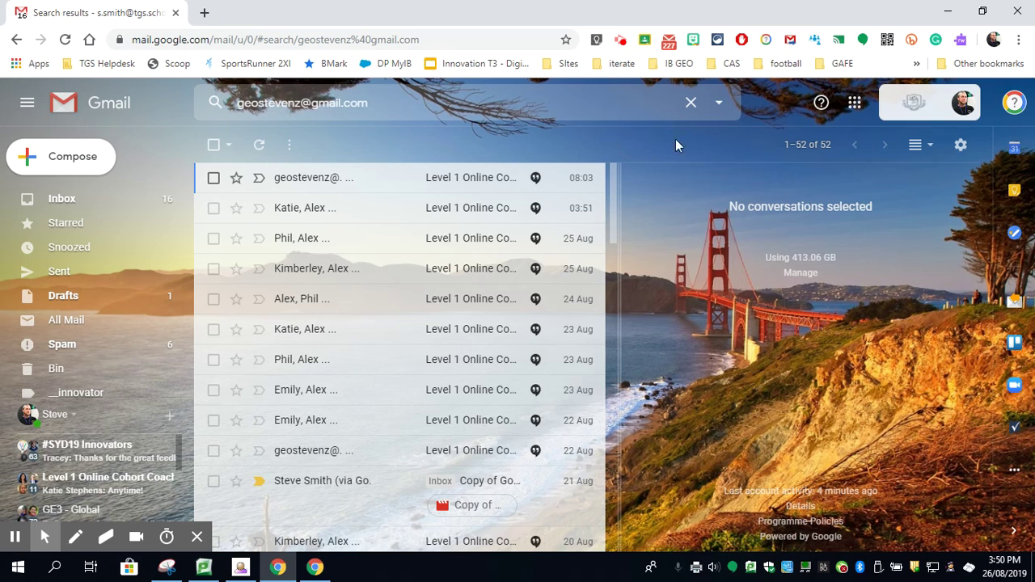
{"action": "left_click", "coordinate": [720, 104]}
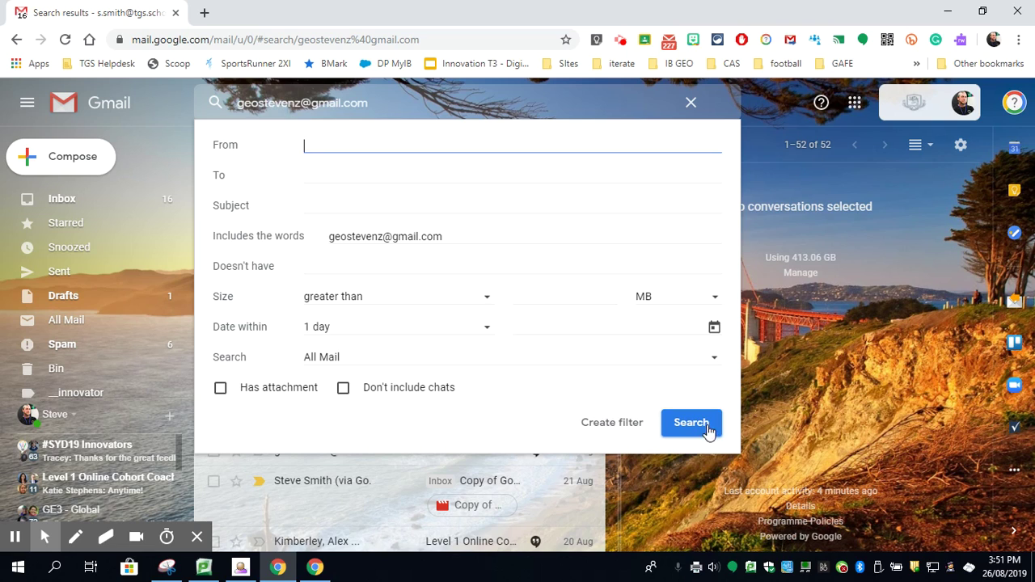
Clear the mail search and return to the unread messages in the inbox.
{"action": "left_click", "coordinate": [692, 103]}
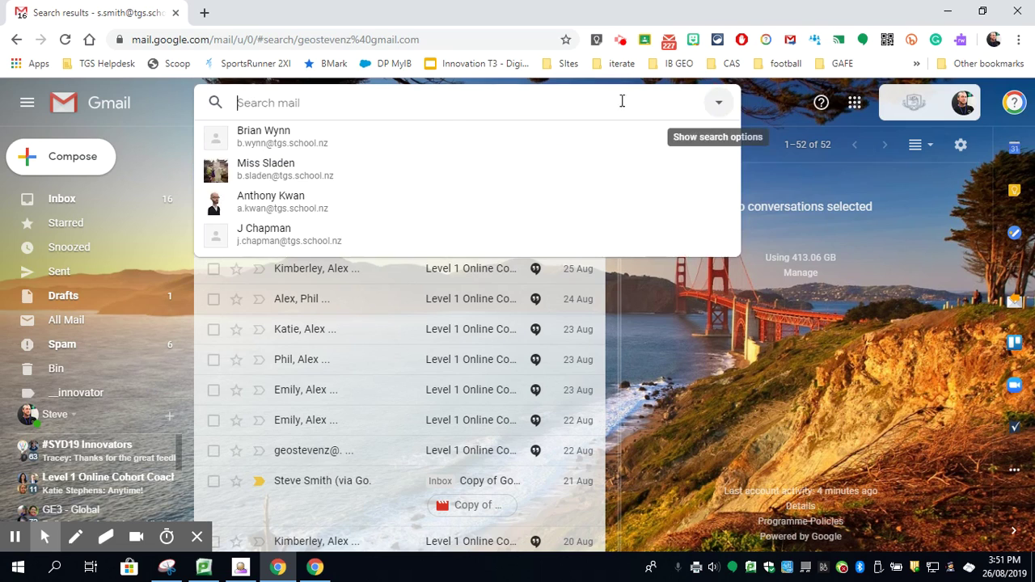
{"action": "left_click", "coordinate": [761, 150]}
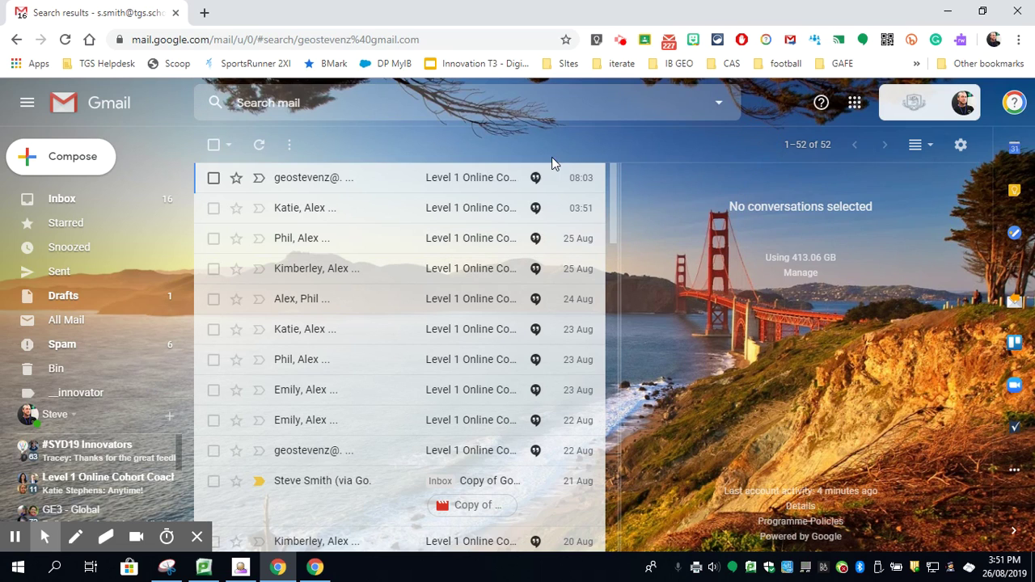
{"action": "left_click", "coordinate": [65, 203]}
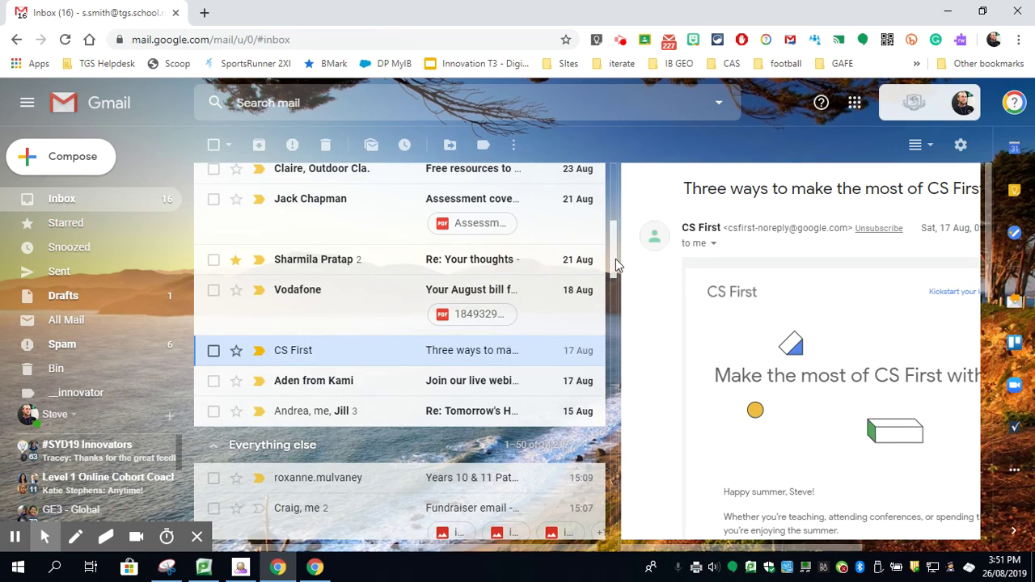
{"action": "left_click_drag", "start_coordinate": [616, 259], "coordinate": [610, 190]}
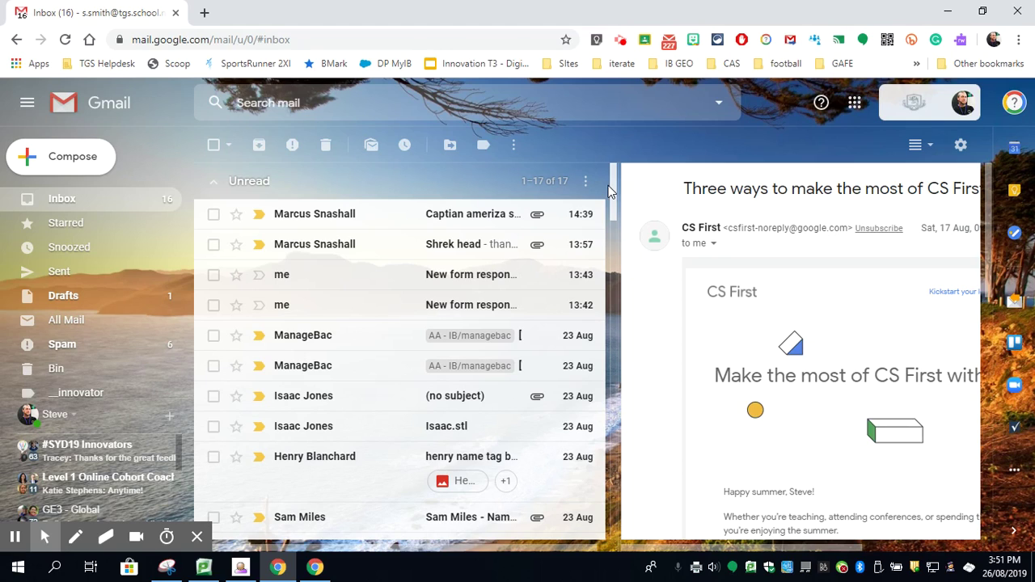
Select the two newest unread e-mails and the four following the ManageBac ones, and apply a new label named "3d print group" to them.
{"action": "left_click", "coordinate": [213, 215]}
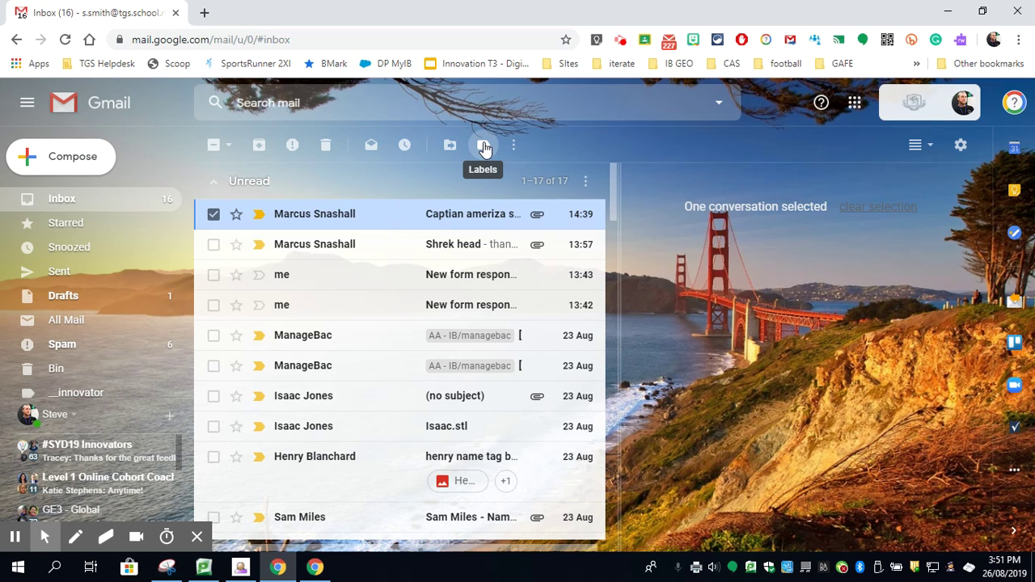
{"action": "left_click", "coordinate": [214, 245]}
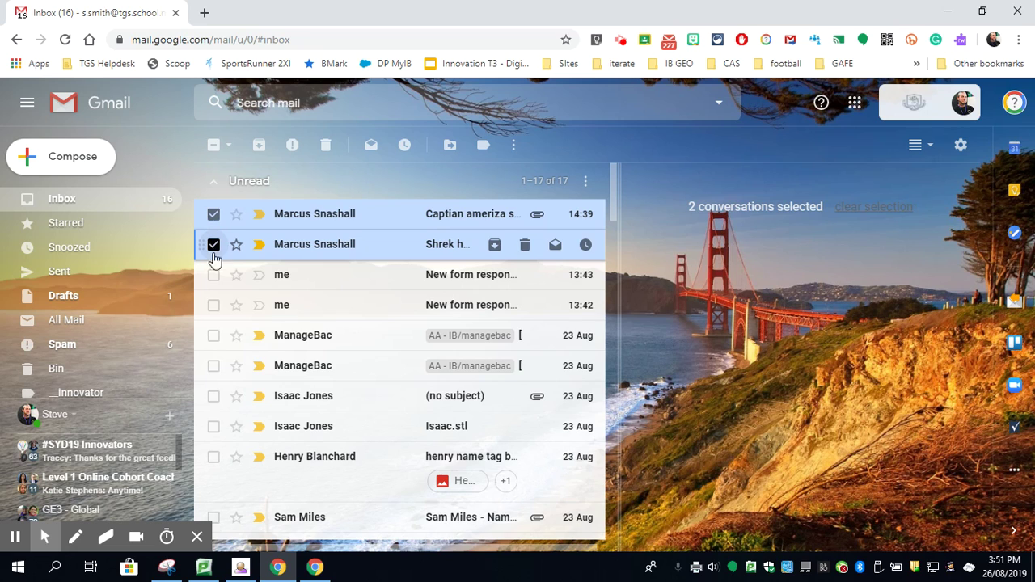
{"action": "left_click", "coordinate": [214, 396]}
{"action": "left_click", "coordinate": [214, 426]}
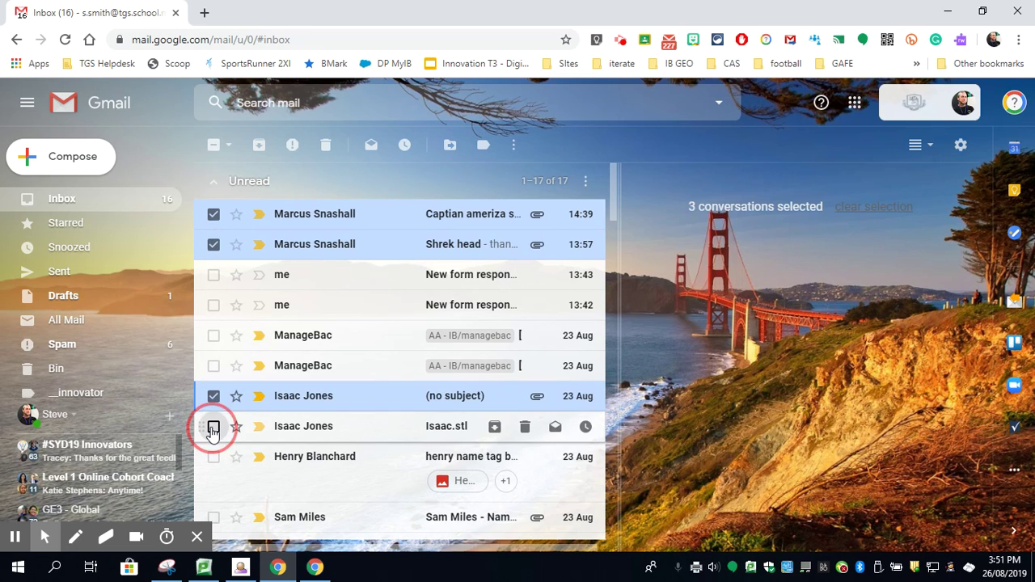
{"action": "left_click", "coordinate": [214, 457]}
{"action": "left_click", "coordinate": [214, 518]}
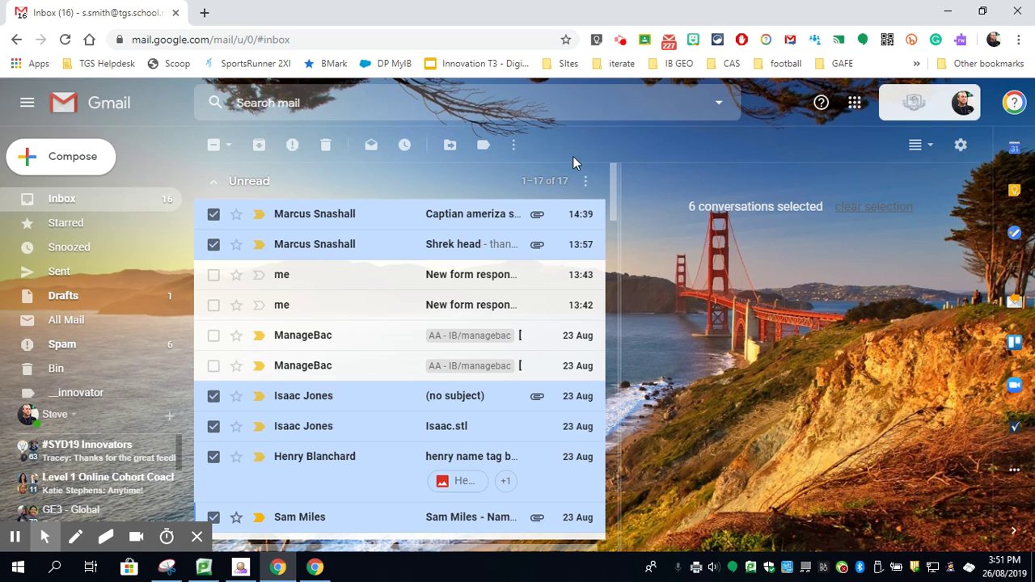
{"action": "left_click", "coordinate": [484, 148]}
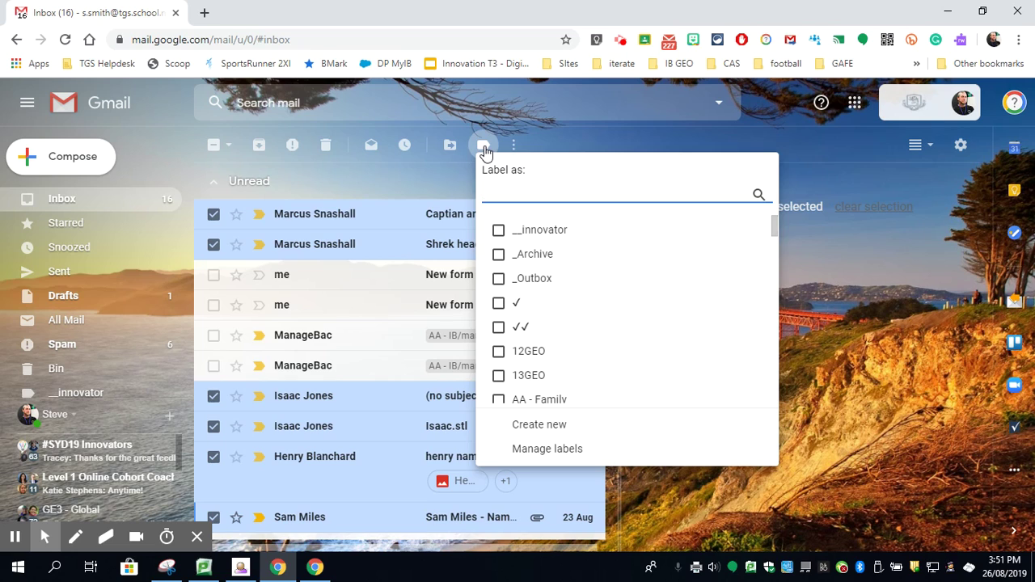
{"action": "type", "text": "3d print"}
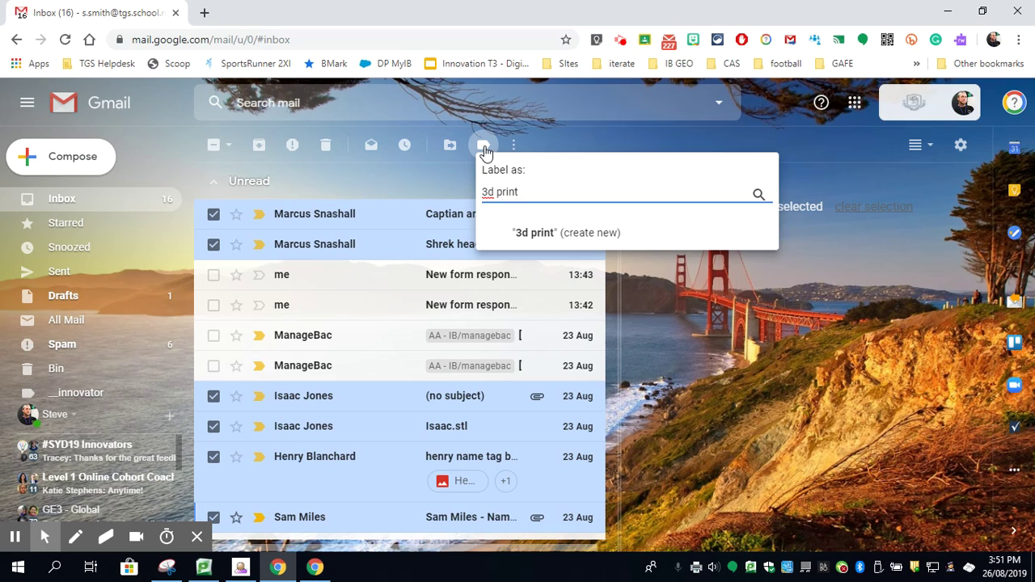
{"action": "type", "text": " group"}
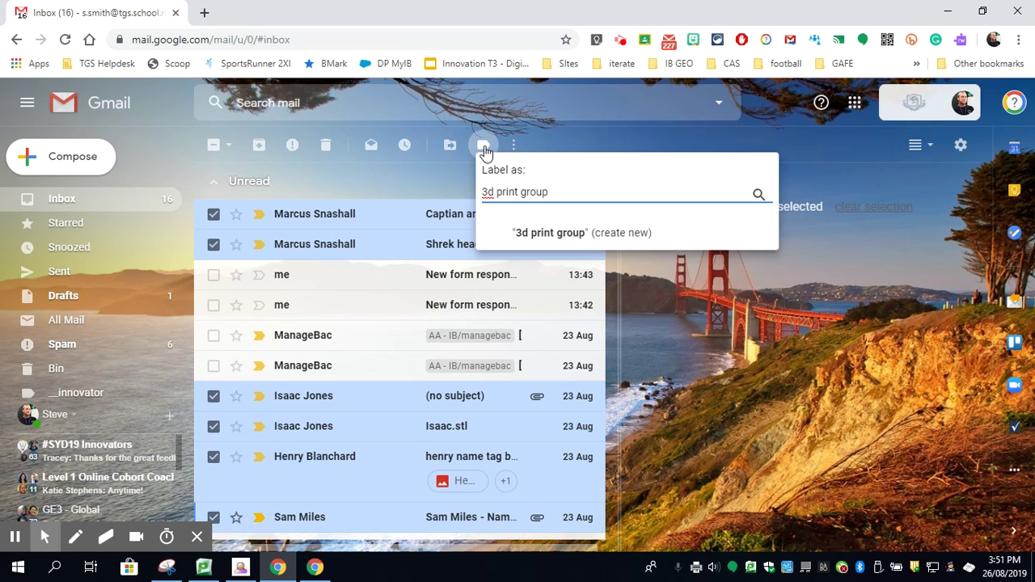
{"action": "left_click", "coordinate": [570, 236]}
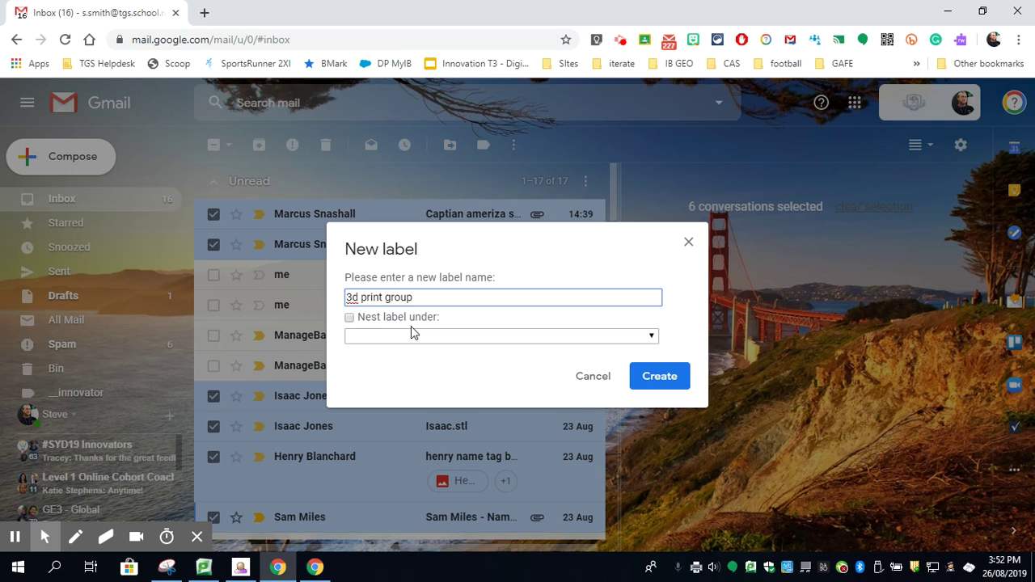
{"action": "left_click", "coordinate": [655, 378]}
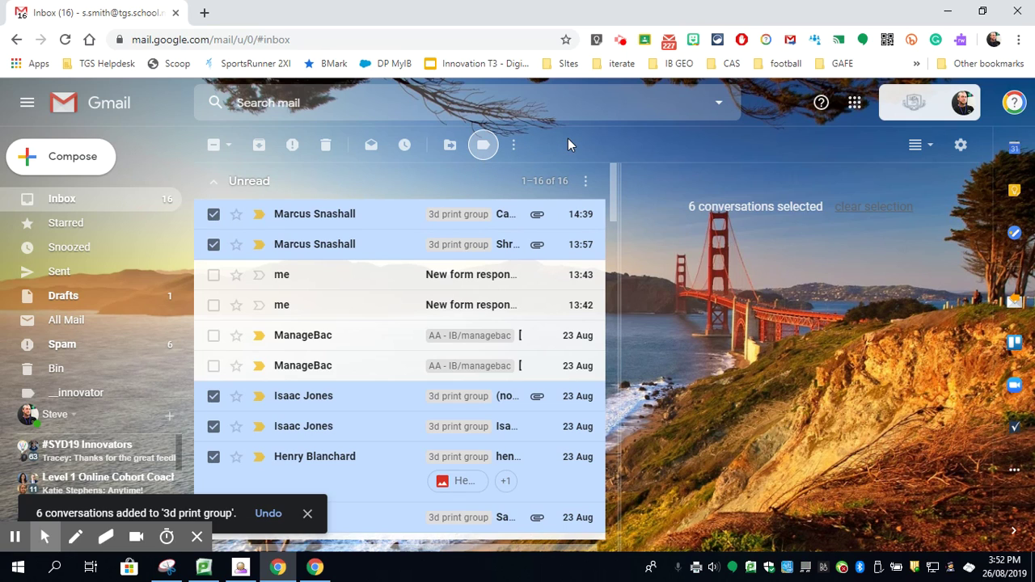
Move the selected conversations out of the inbox into "3d print group".
{"action": "left_click", "coordinate": [450, 148]}
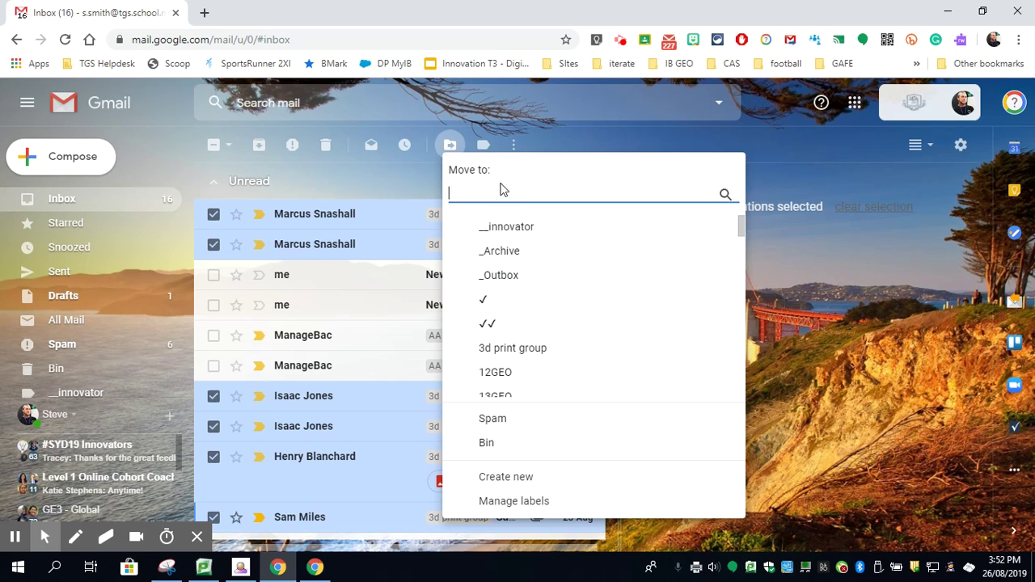
{"action": "type", "text": "3d"}
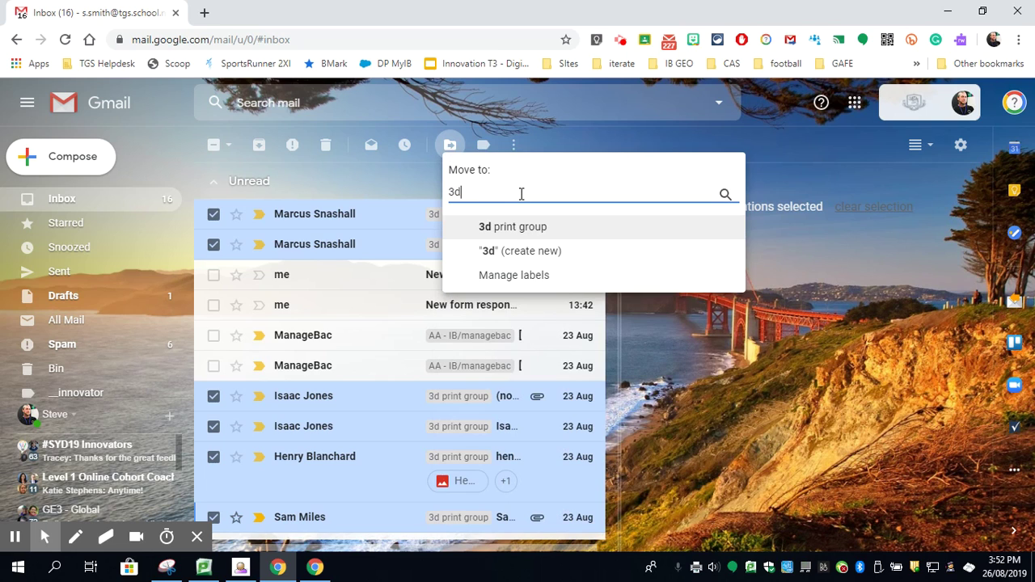
{"action": "type", "text": " print"}
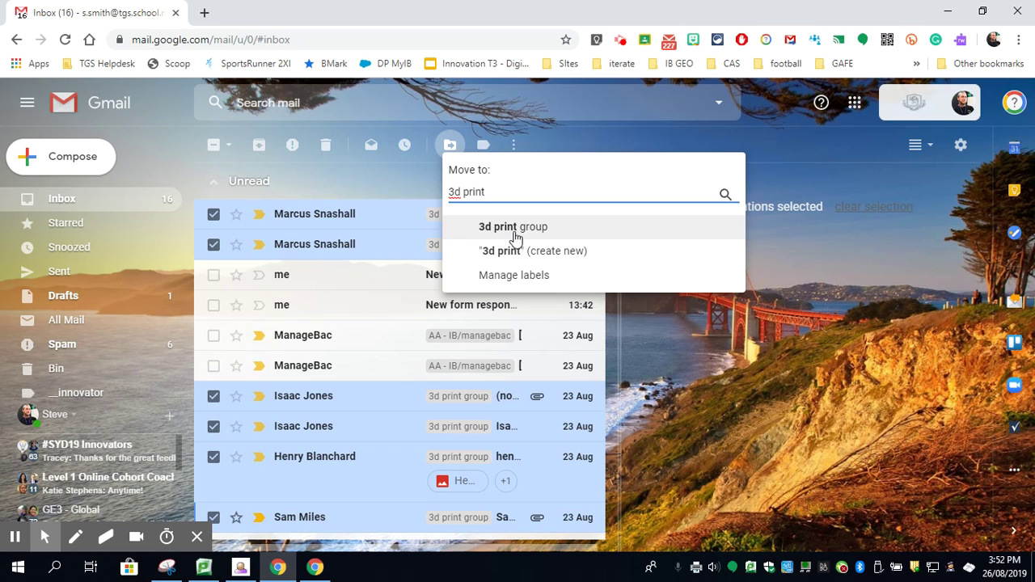
{"action": "left_click", "coordinate": [513, 230]}
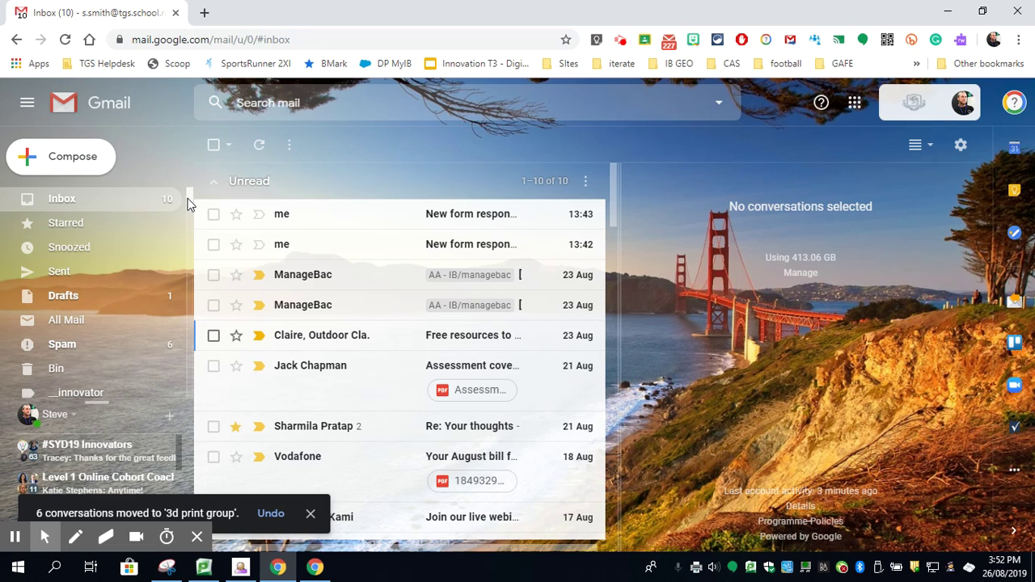
View the conversations filed under the "3d print group" label and return to the inbox.
{"action": "scroll", "coordinate": [189, 198], "scroll_direction": "down", "scroll_amount": 3}
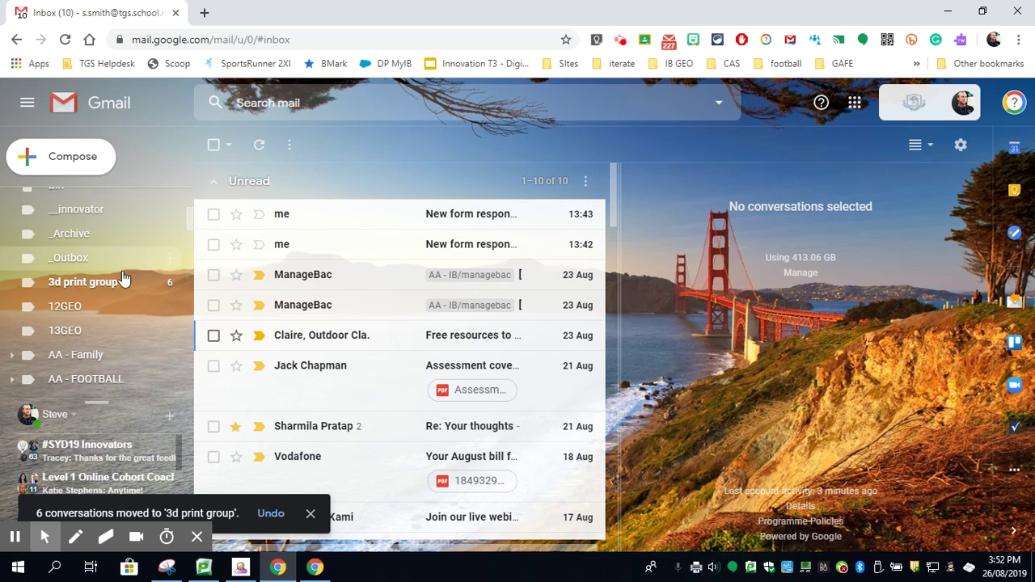
{"action": "left_click", "coordinate": [70, 288]}
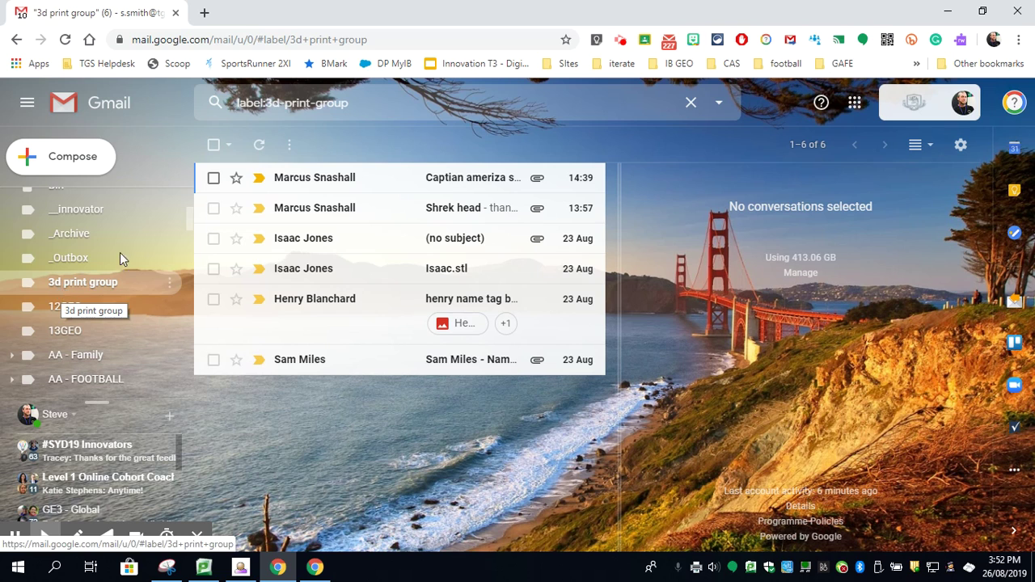
{"action": "left_click_drag", "start_coordinate": [189, 220], "coordinate": [190, 191]}
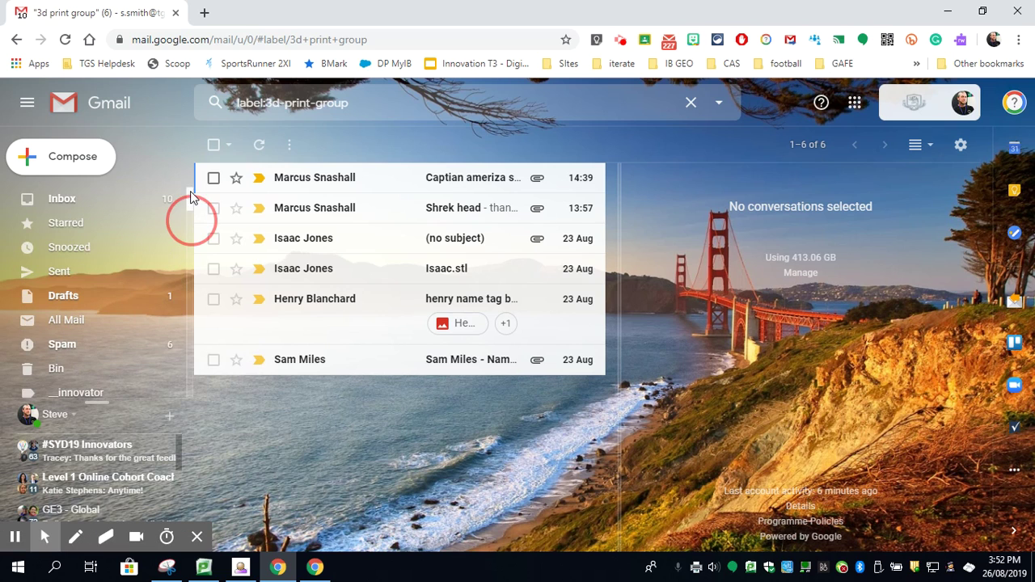
{"action": "left_click", "coordinate": [62, 199]}
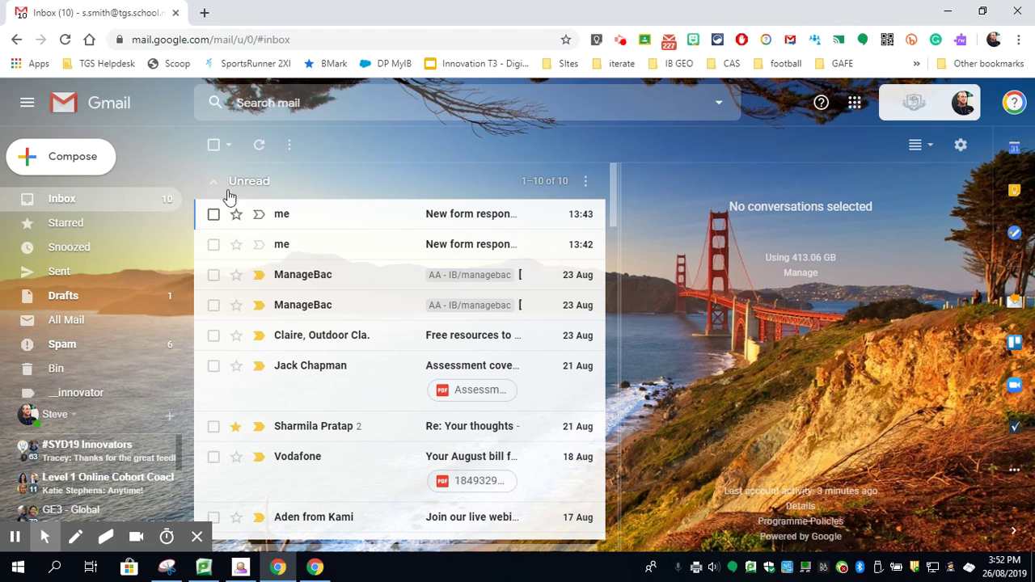
Select the two newest unread form response e-mails and add them to Tasks.
{"action": "left_click", "coordinate": [213, 214]}
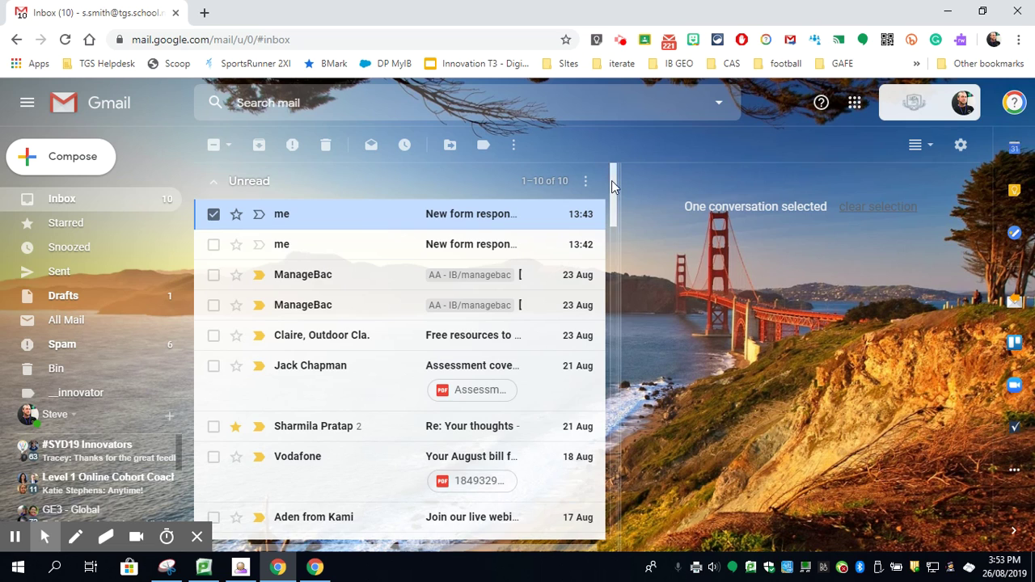
{"action": "mouse_move", "coordinate": [612, 180]}
{"action": "left_mouse_down"}
{"action": "mouse_move", "coordinate": [616, 212]}
{"action": "mouse_move", "coordinate": [615, 173]}
{"action": "left_mouse_up"}
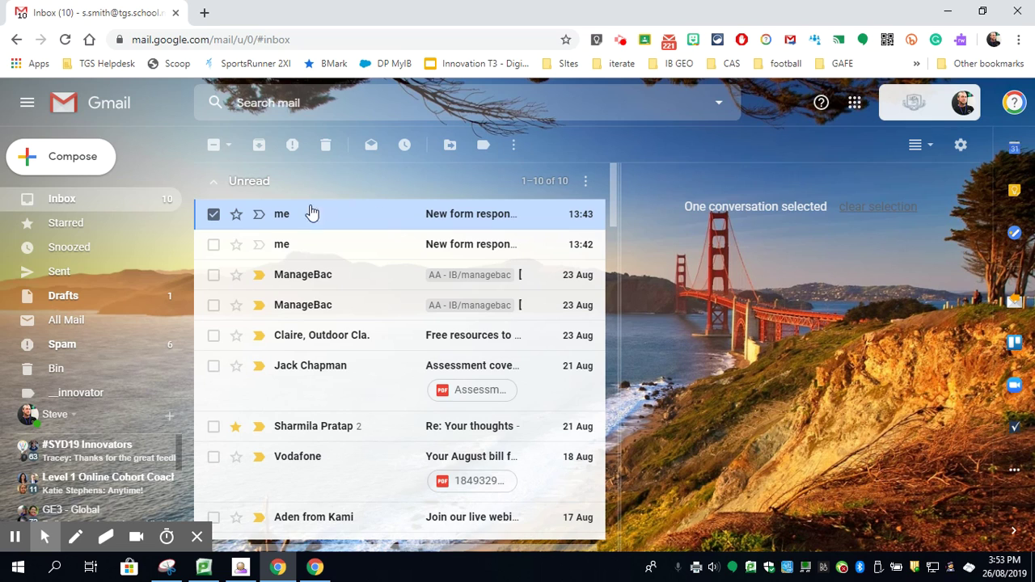
{"action": "left_click", "coordinate": [213, 245]}
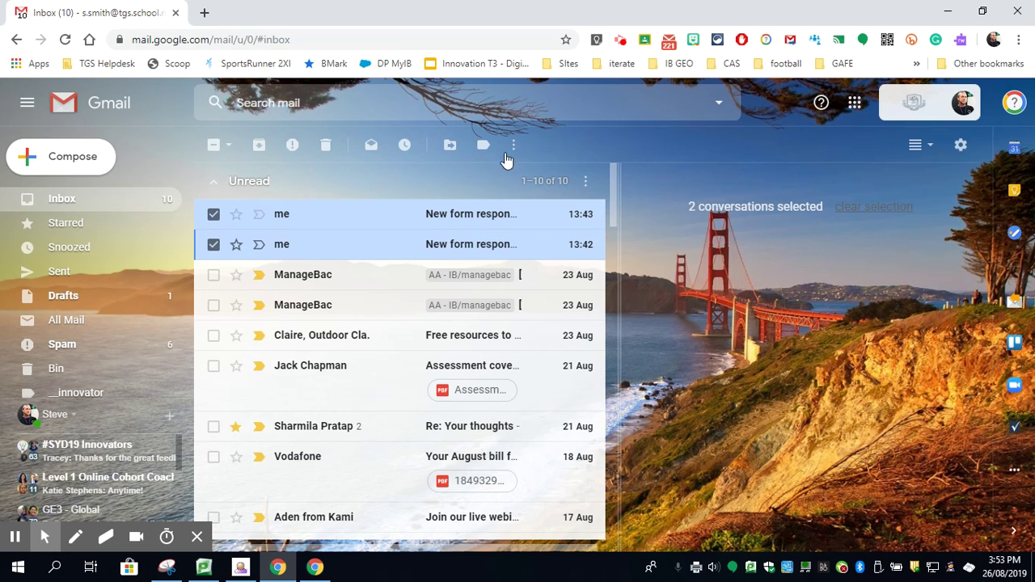
{"action": "left_click", "coordinate": [516, 149]}
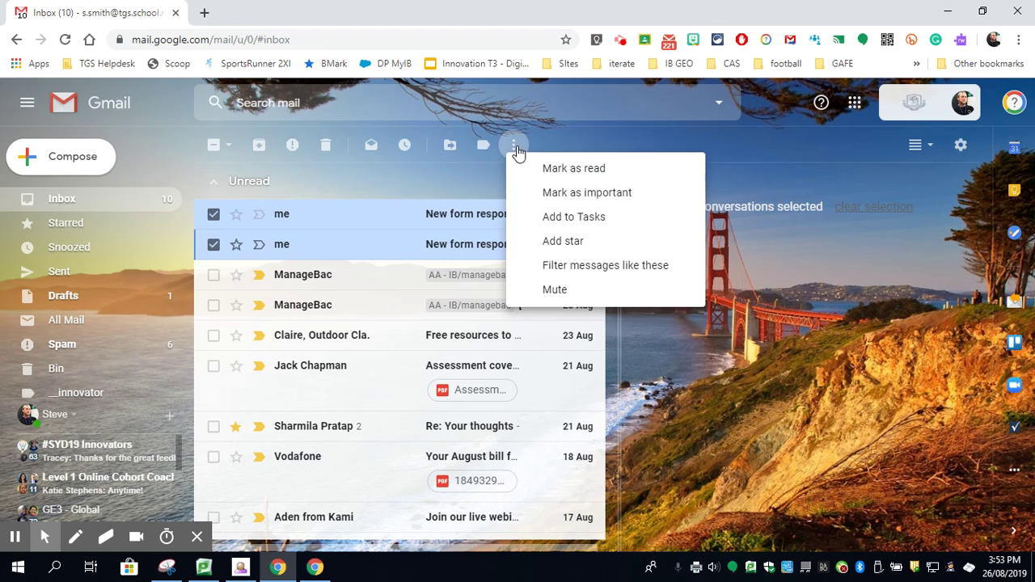
{"action": "left_click", "coordinate": [584, 218]}
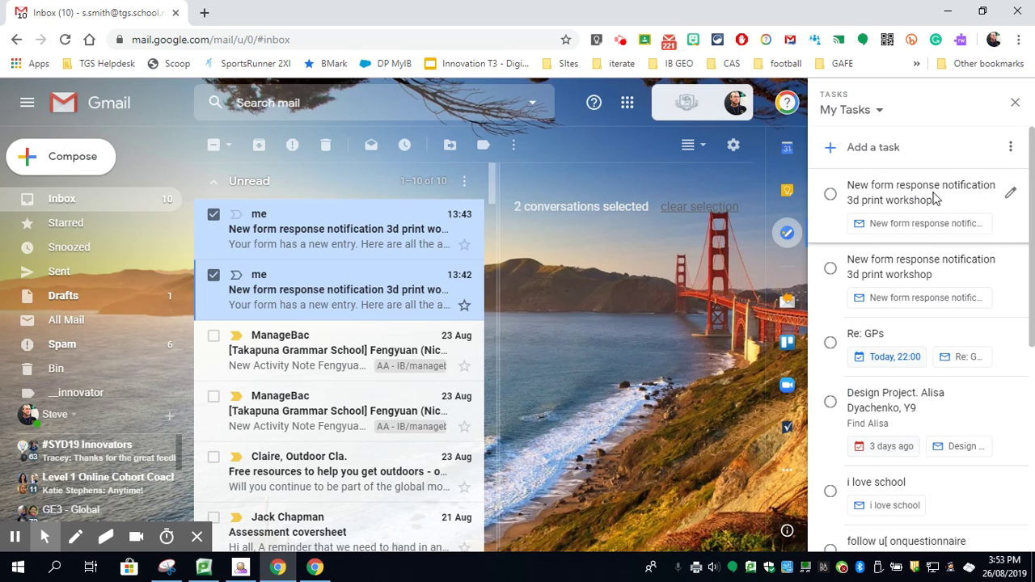
Schedule the first "New form response notification 3d print workshop" task for 27 August 2019 at 16:00 and close the task list.
{"action": "left_click", "coordinate": [1011, 197]}
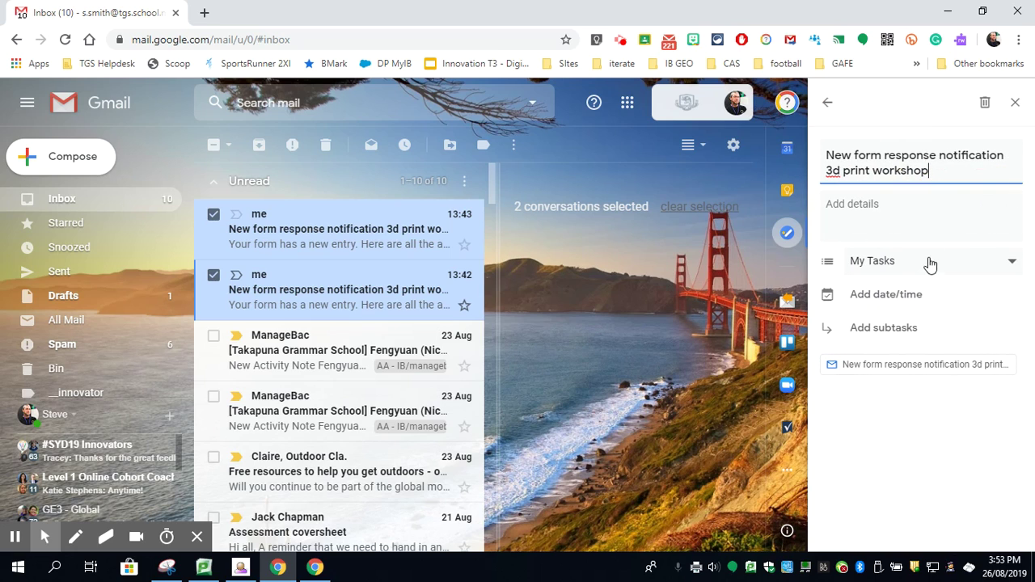
{"action": "left_click", "coordinate": [868, 302]}
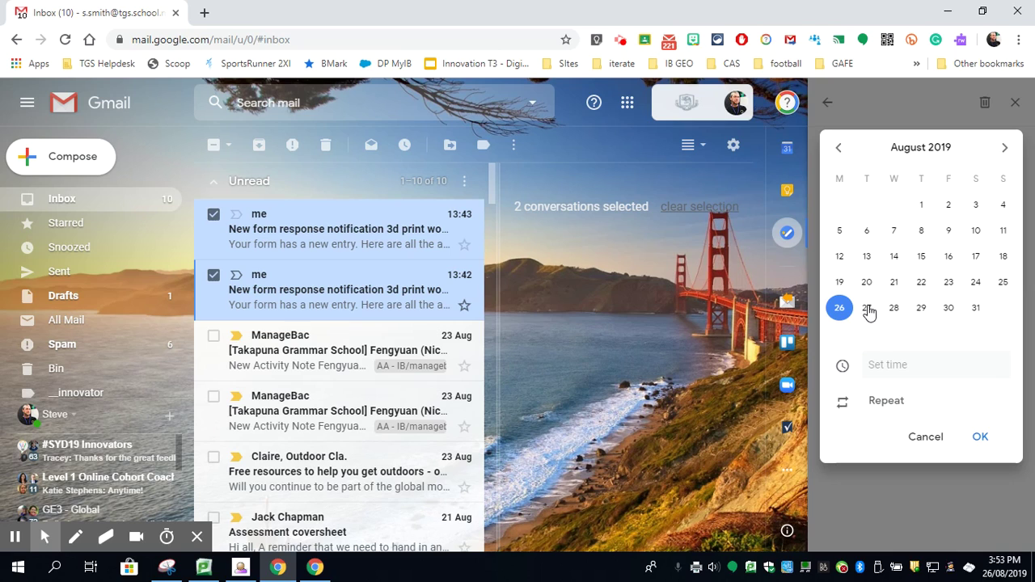
{"action": "left_click", "coordinate": [867, 309]}
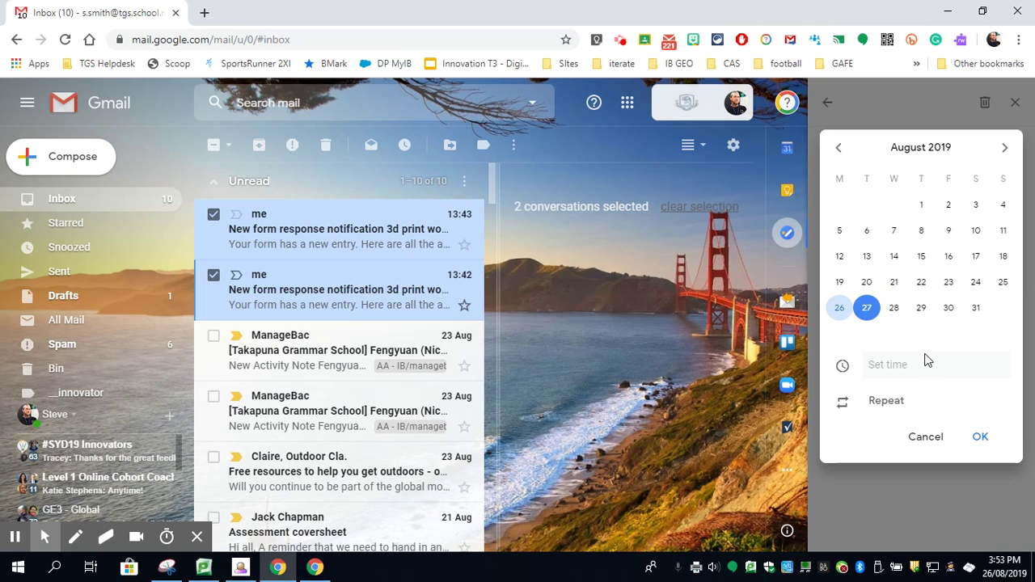
{"action": "left_click", "coordinate": [893, 368]}
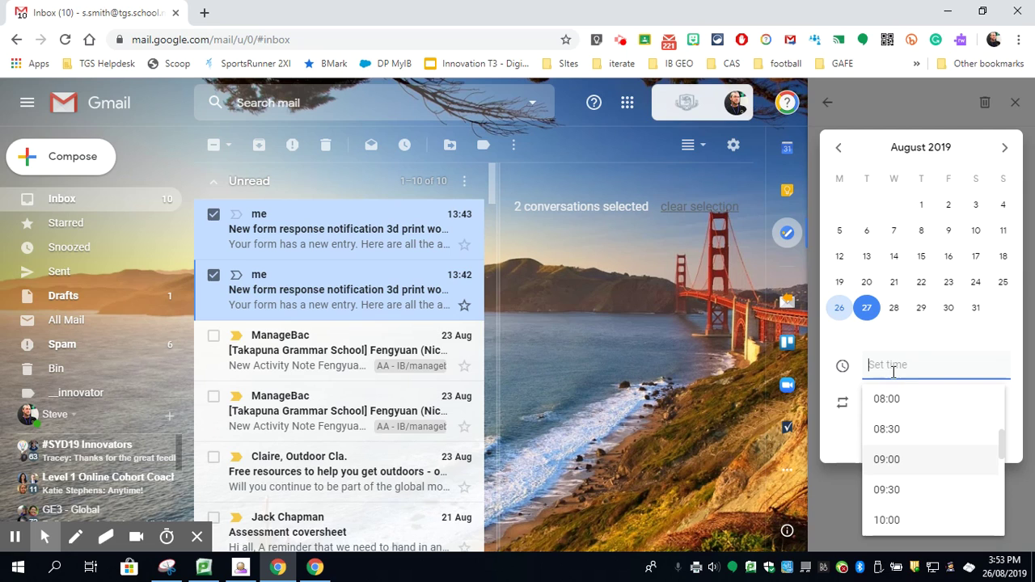
{"action": "left_click_drag", "start_coordinate": [1000, 439], "coordinate": [1005, 479]}
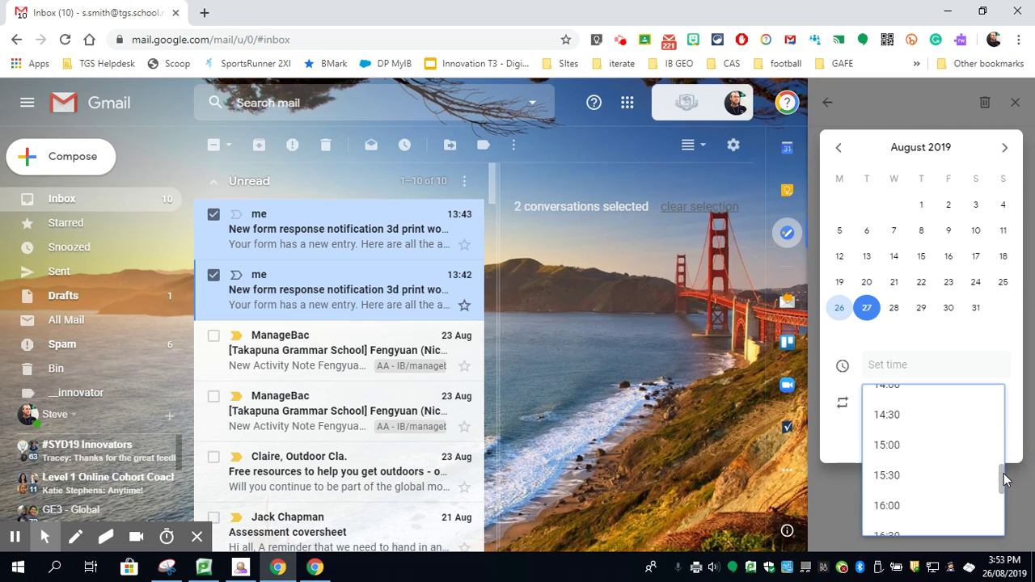
{"action": "left_click", "coordinate": [891, 509]}
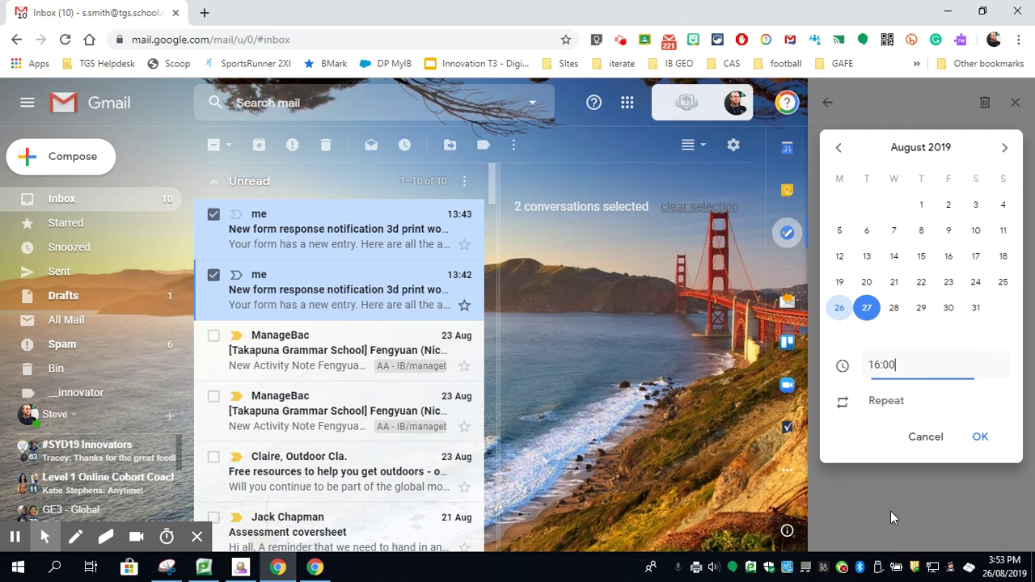
{"action": "left_click", "coordinate": [987, 436]}
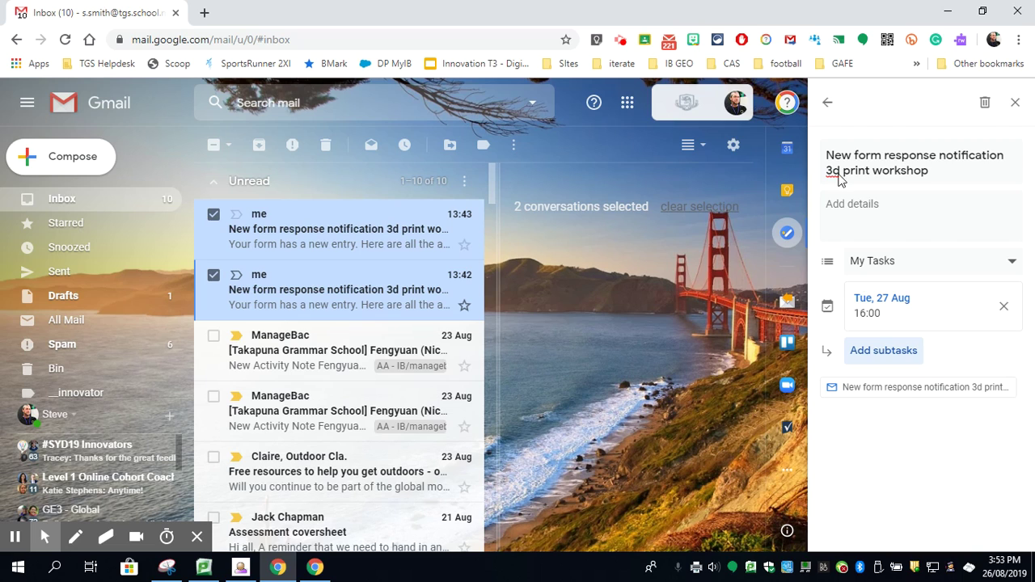
{"action": "left_click", "coordinate": [829, 107]}
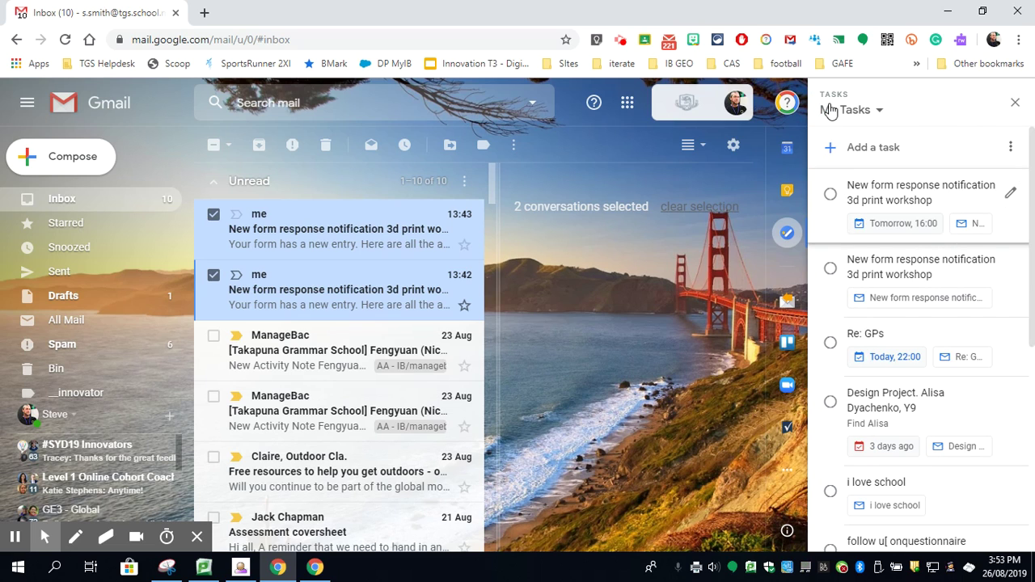
{"action": "left_click", "coordinate": [1018, 106]}
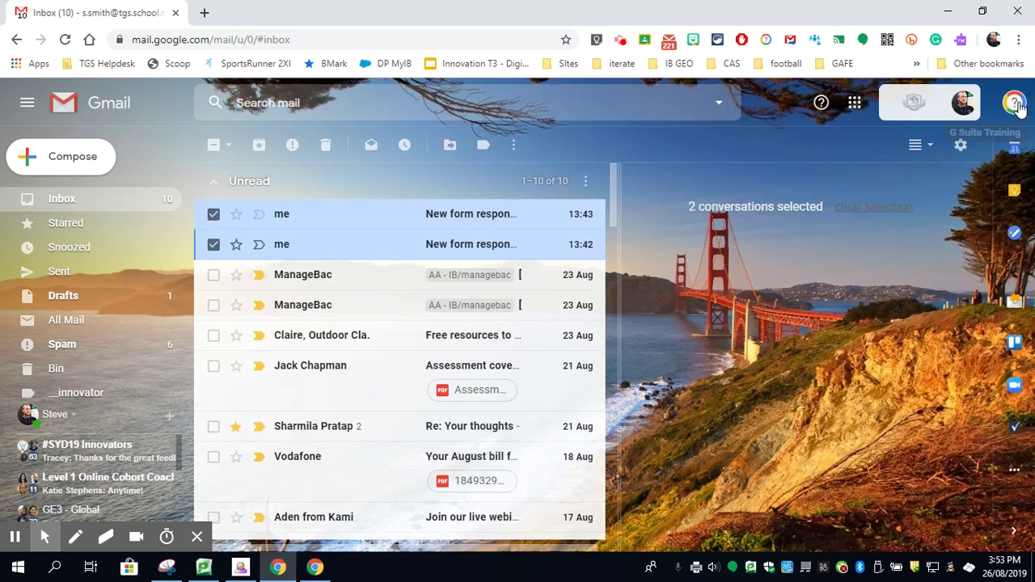
Open the Keep notes beside the inbox and look through the saved notes.
{"action": "left_click", "coordinate": [1016, 190]}
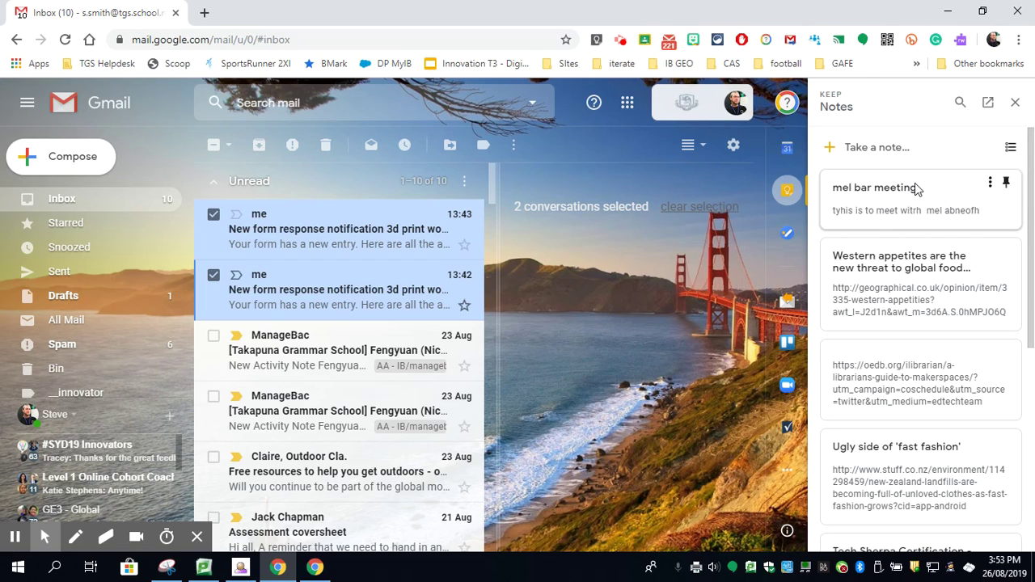
{"action": "scroll", "coordinate": [881, 343], "scroll_direction": "down", "scroll_amount": 3}
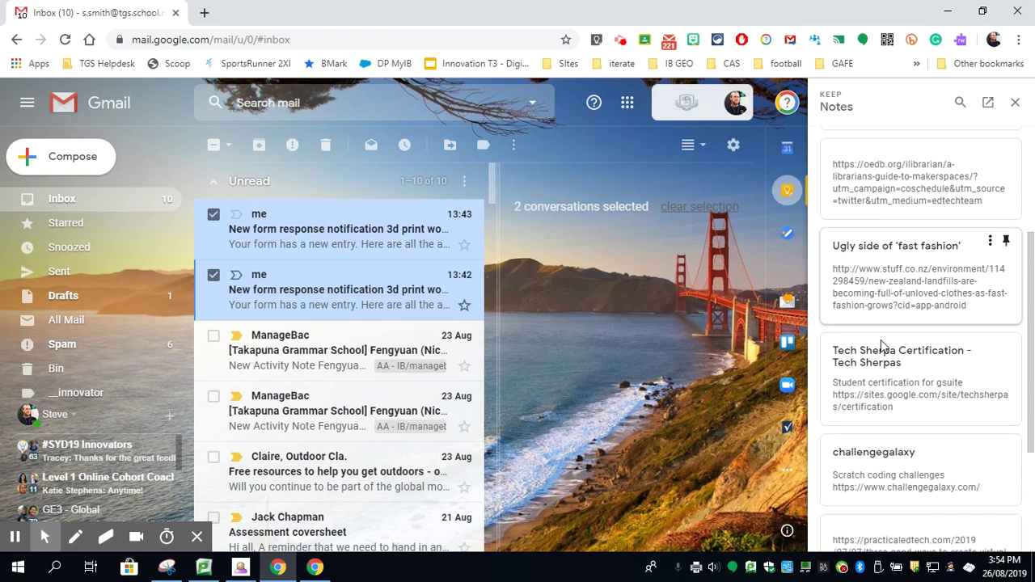
{"action": "scroll", "coordinate": [882, 341], "scroll_direction": "down", "scroll_amount": 3}
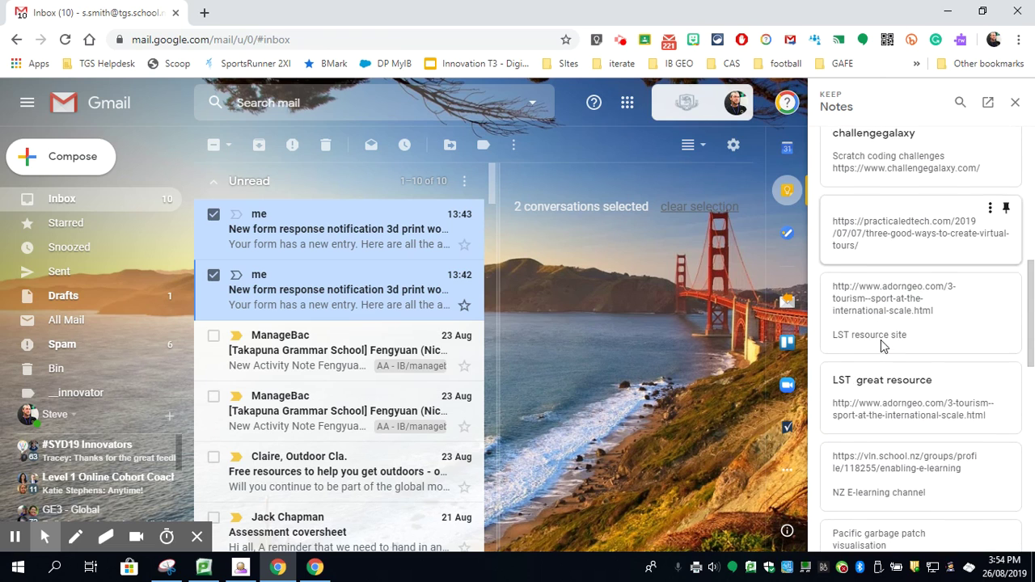